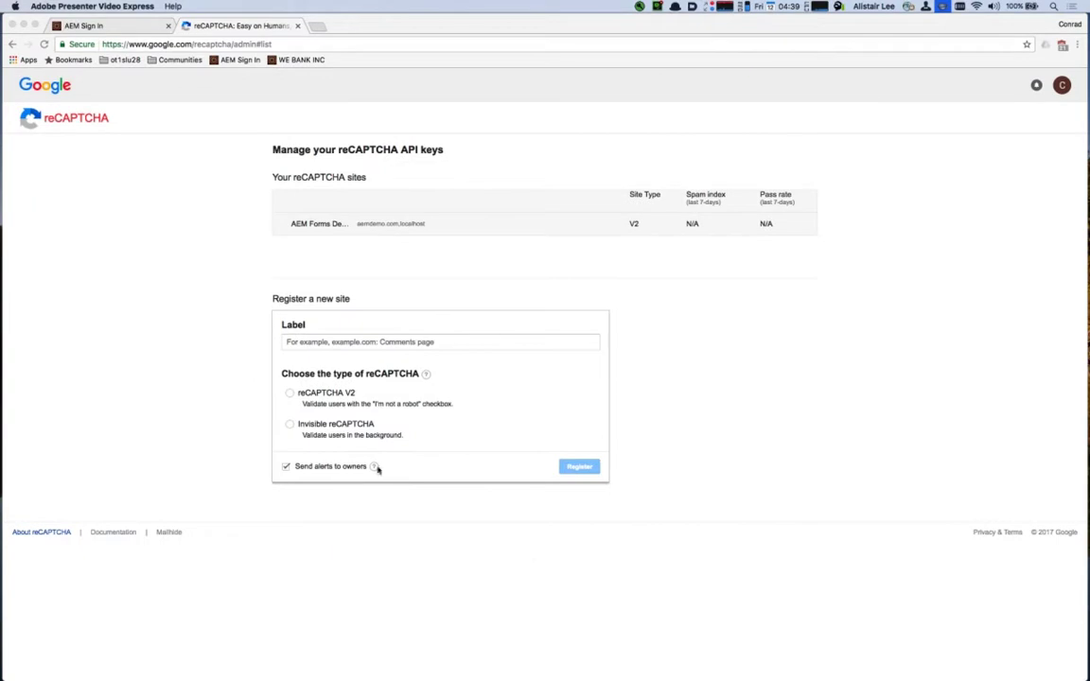
- Sign in to Experience Manager with the administrator username and password
click(110, 21)
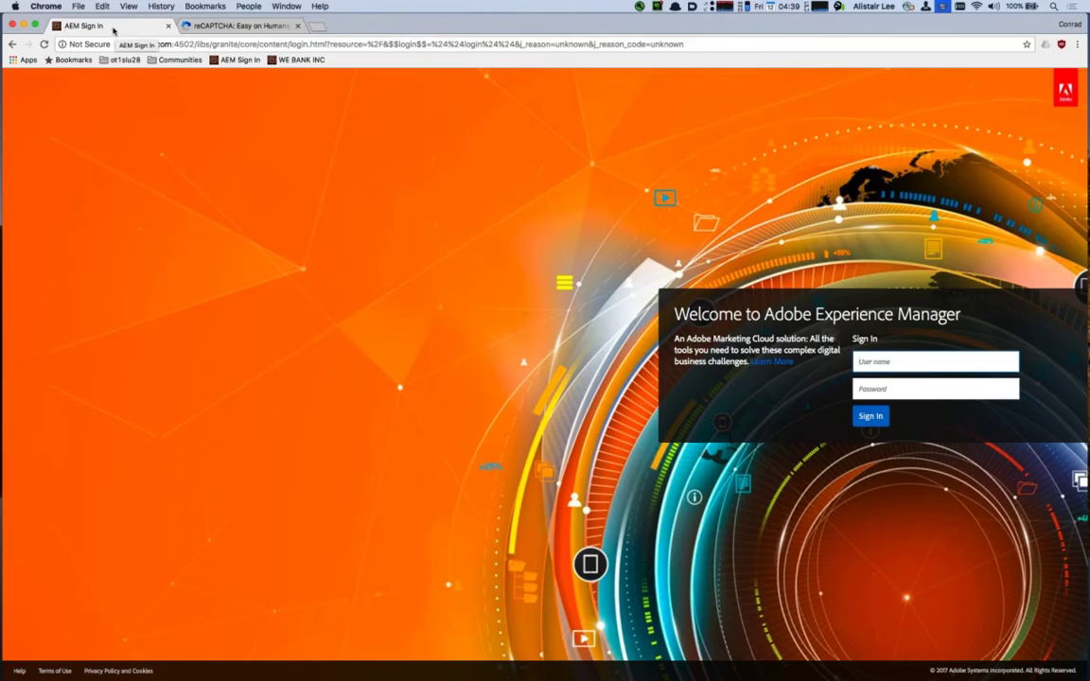
text(admin)
key(Tab)
text(admin)
key(Return)
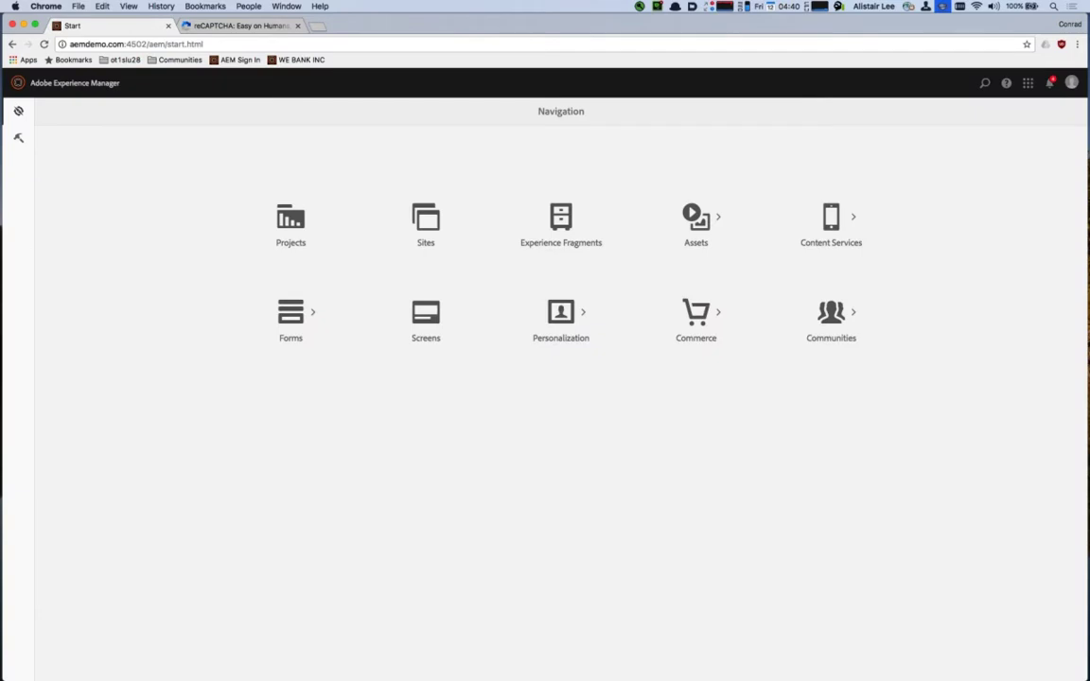
- Confirm in Cloud Services that reCaptcha Config reports Google reCAPTCHA as successfully configured
click(17, 138)
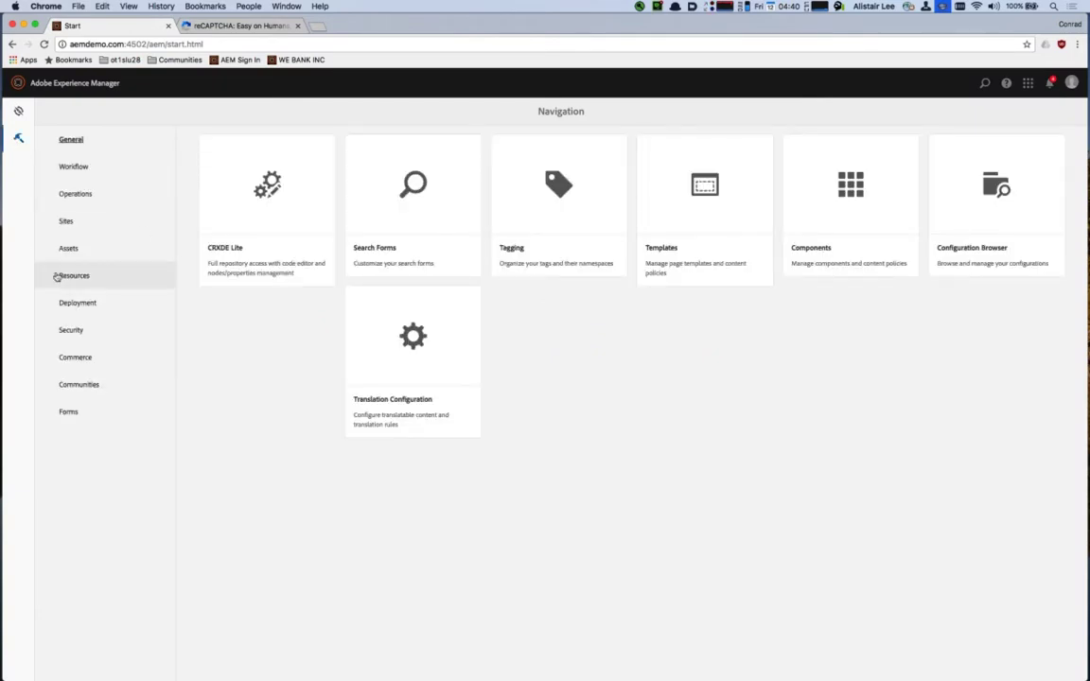
click(67, 301)
click(247, 345)
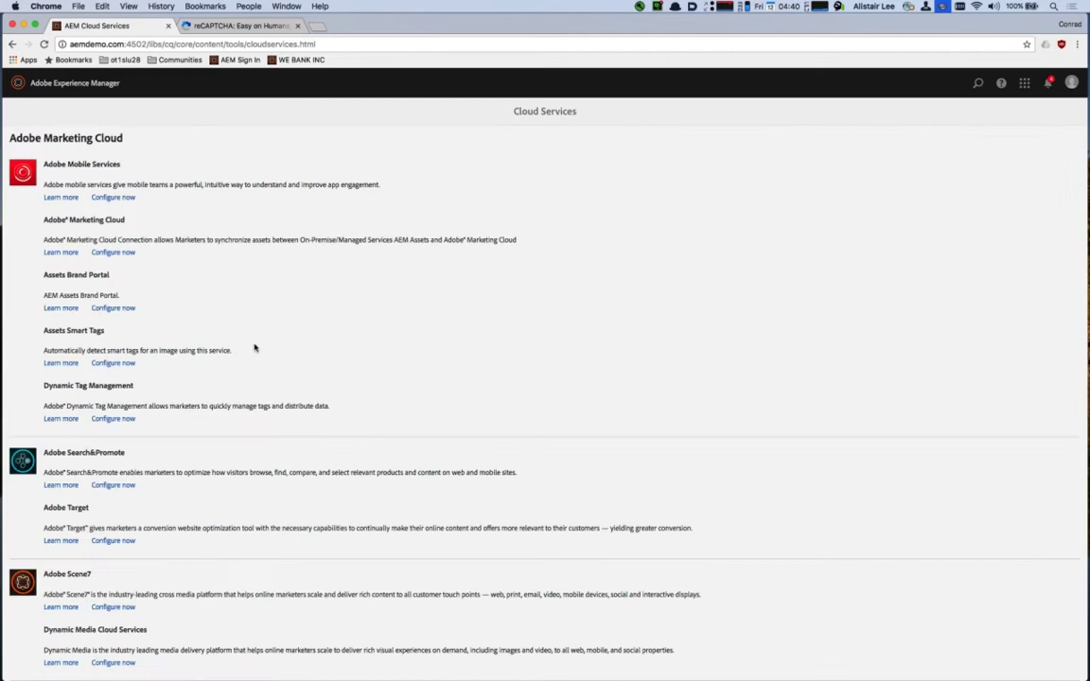
scroll(230, 337, down, 20)
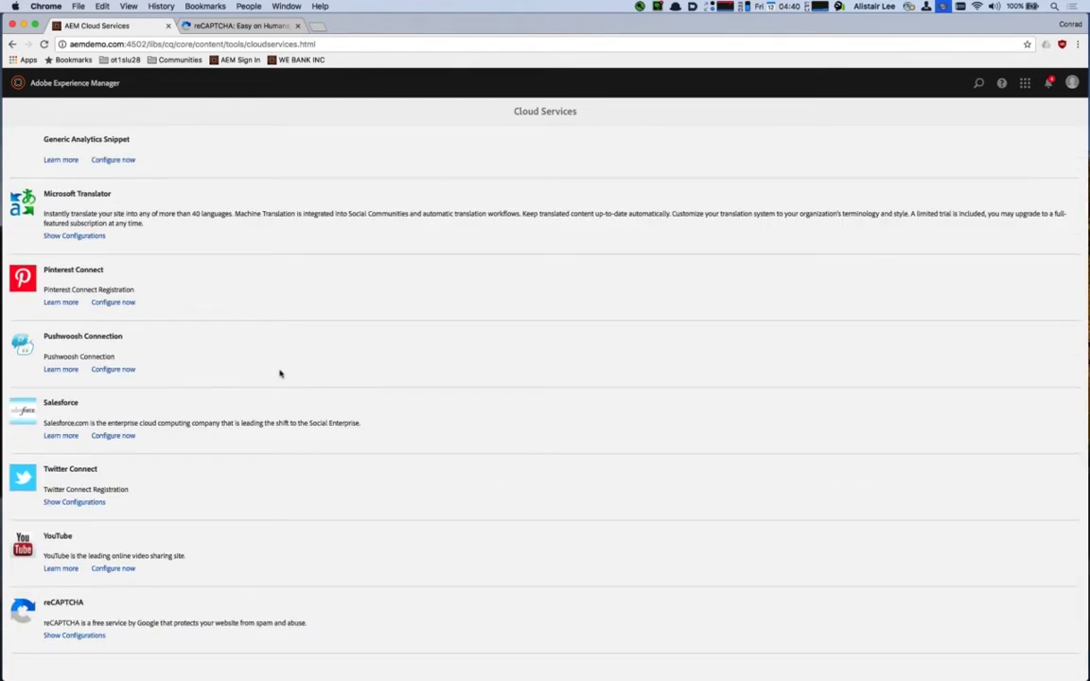
click(69, 634)
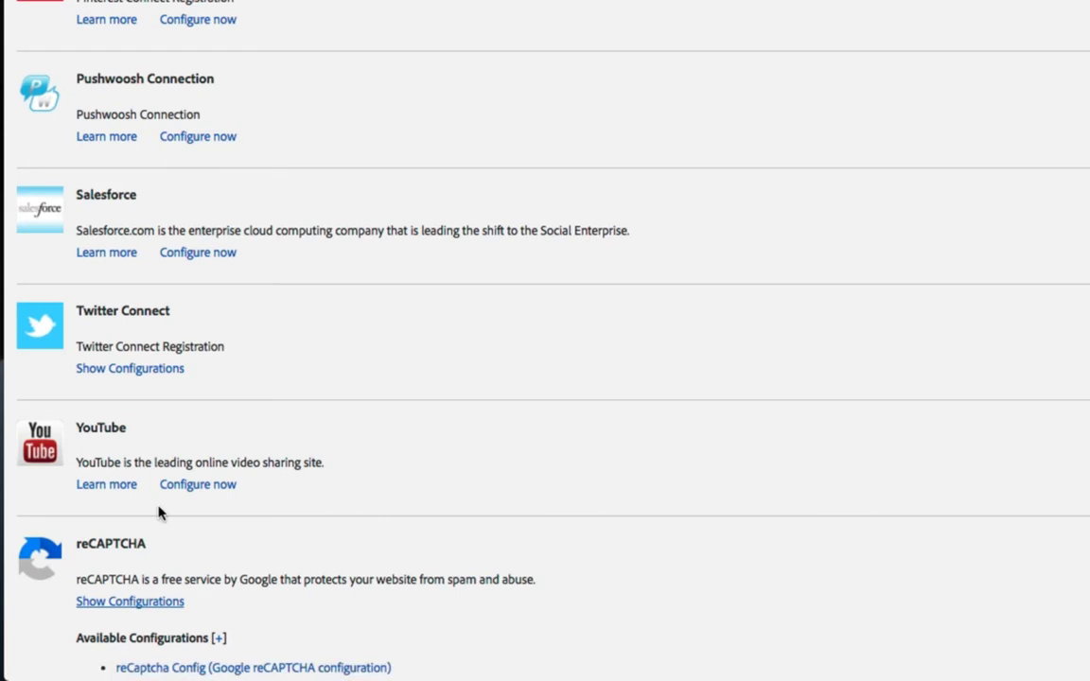
scroll(158, 513, down, 1)
click(154, 604)
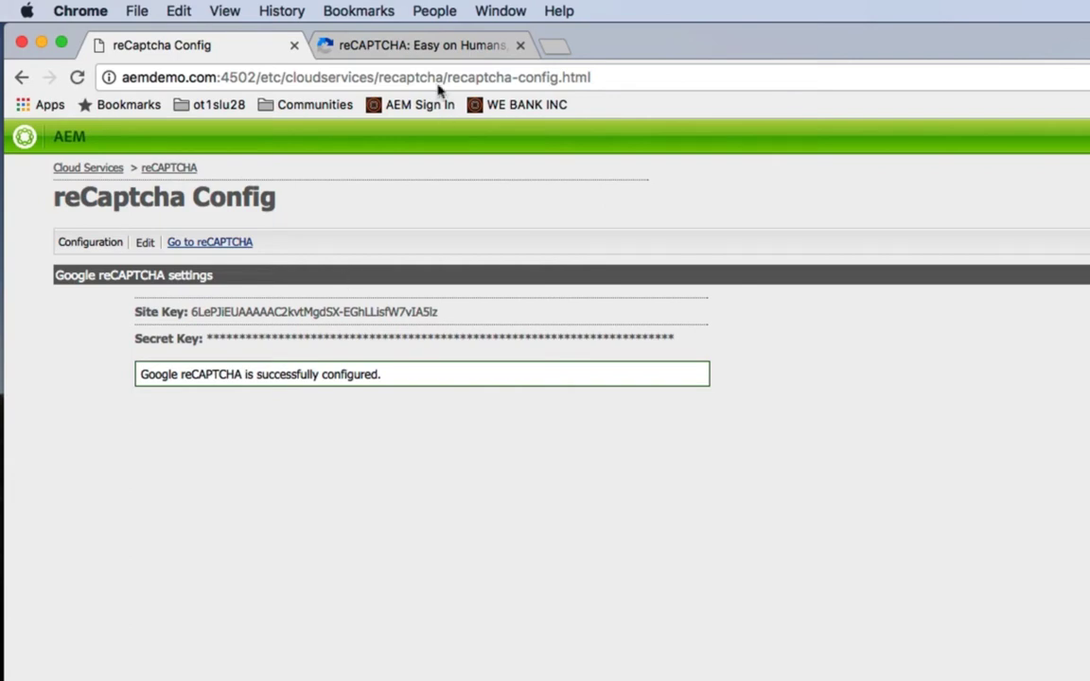
click(388, 44)
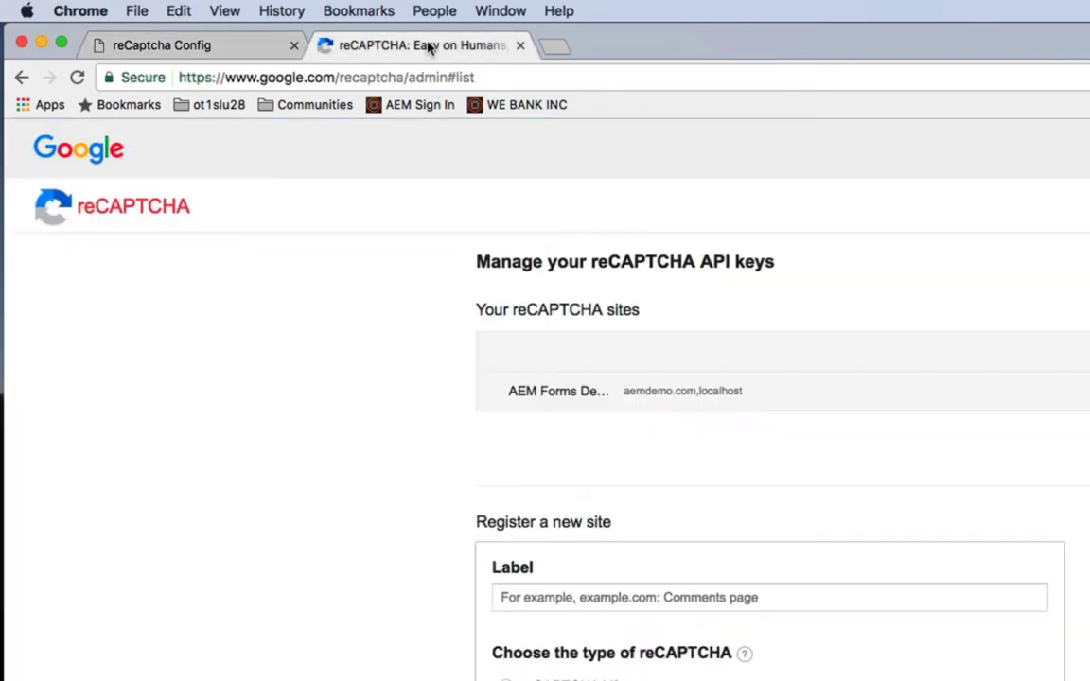
click(239, 44)
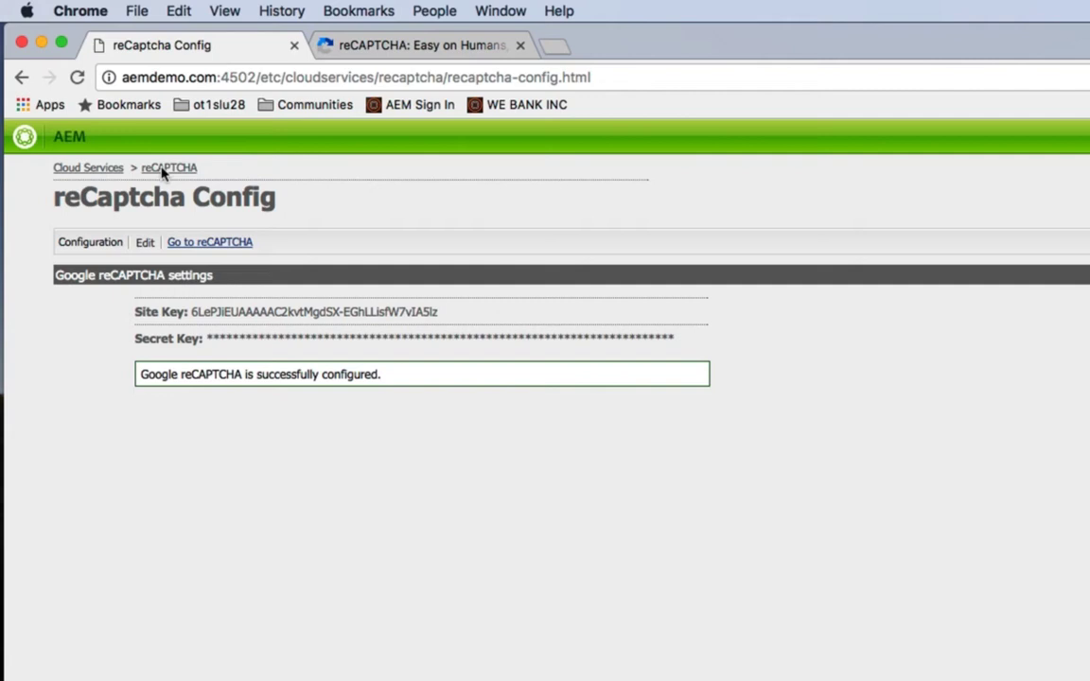
- Open the Newsletter Registration form from Forms & Documents in the form editor
click(90, 170)
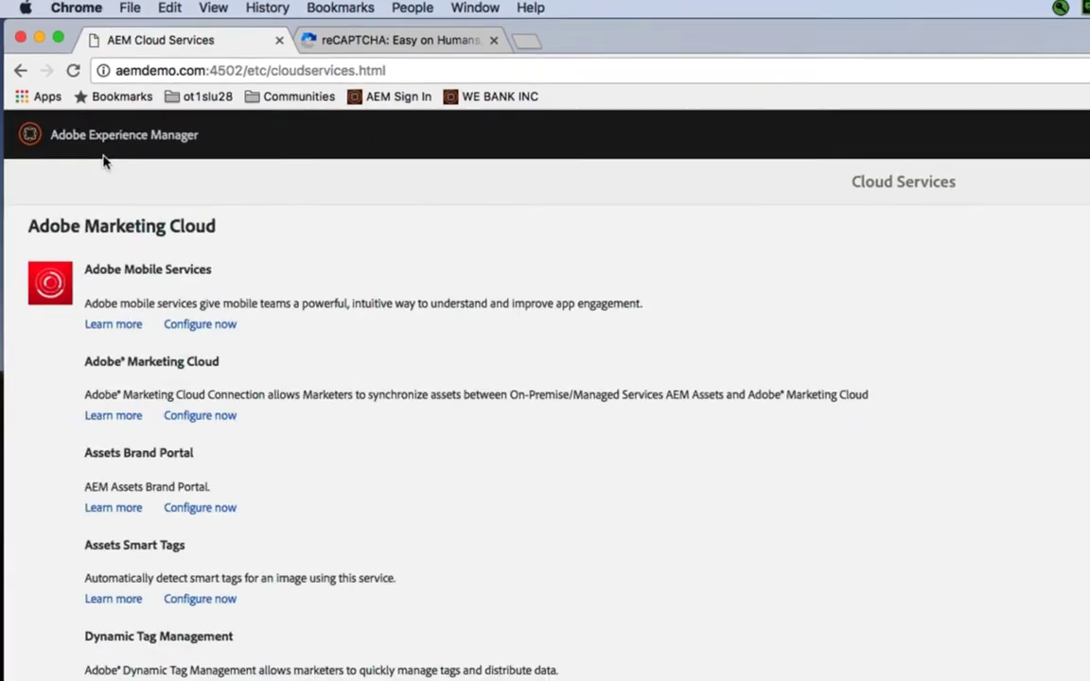
click(103, 147)
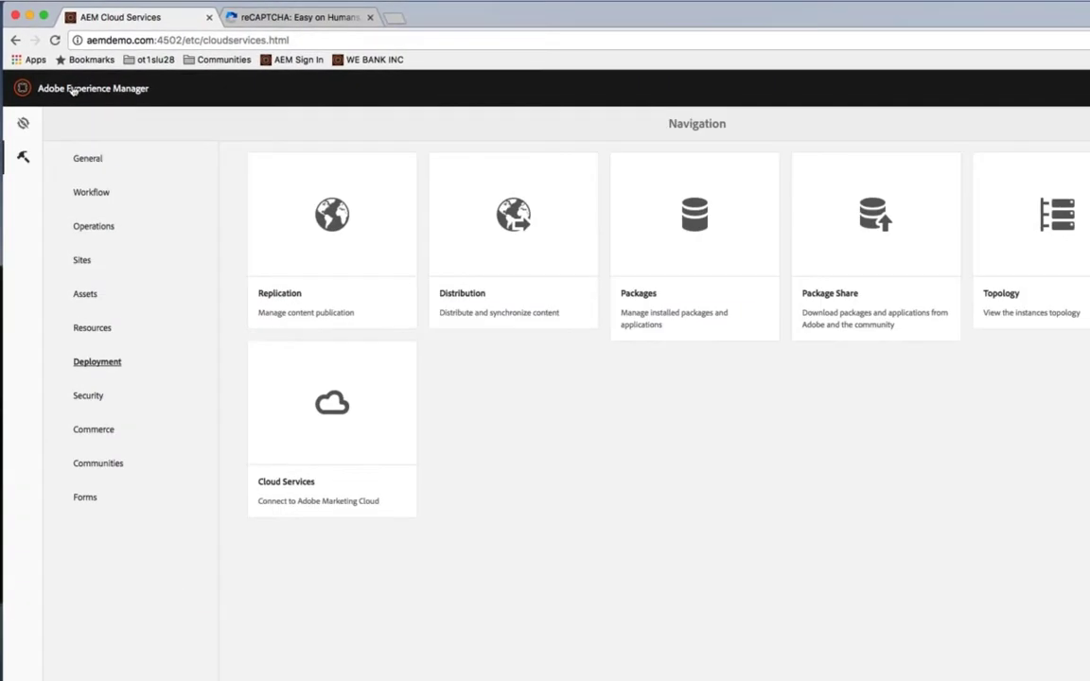
click(21, 123)
click(366, 355)
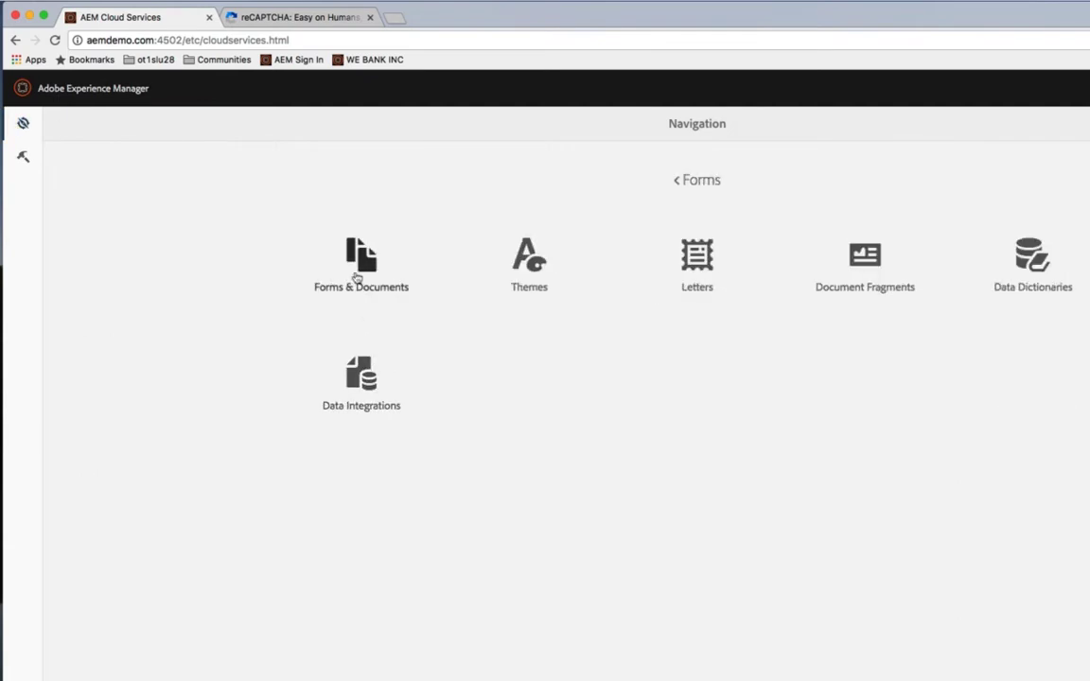
click(357, 280)
mouse_move(282, 236)
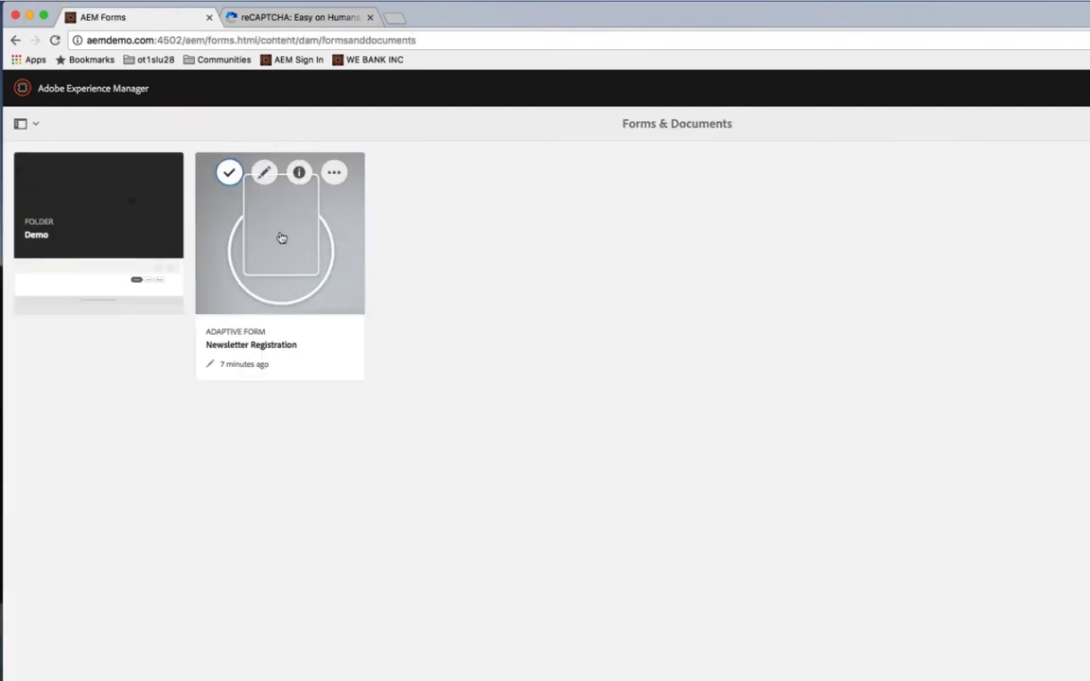
click(229, 170)
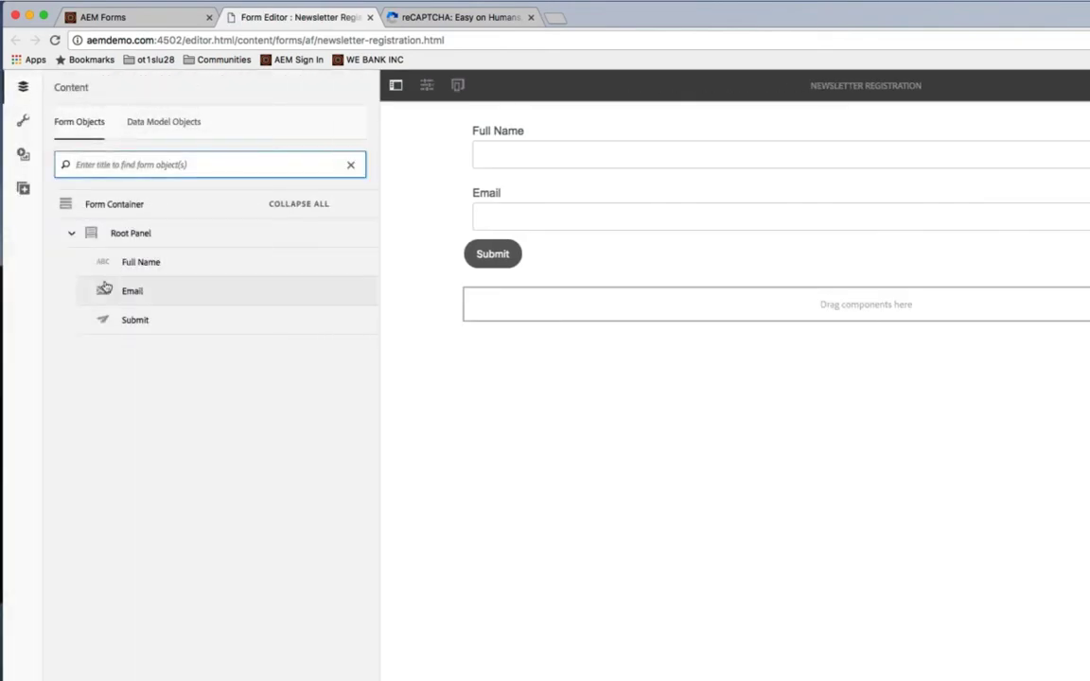
- Insert a Captcha field below Email and set its captcha service to Default
click(16, 185)
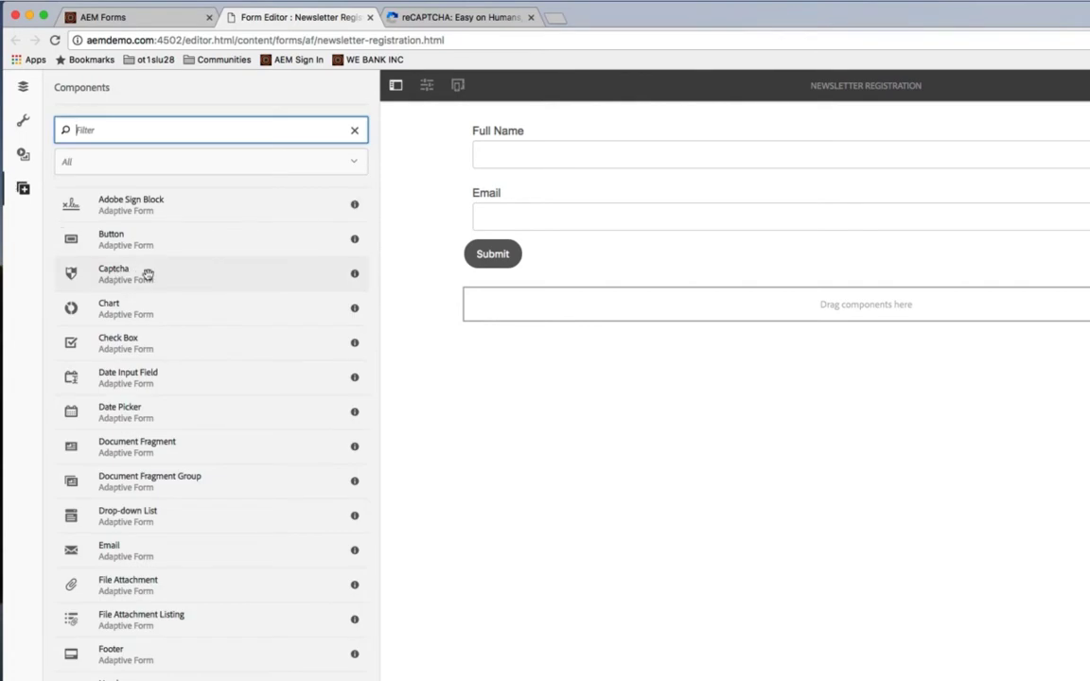
drag(142, 273, 671, 255)
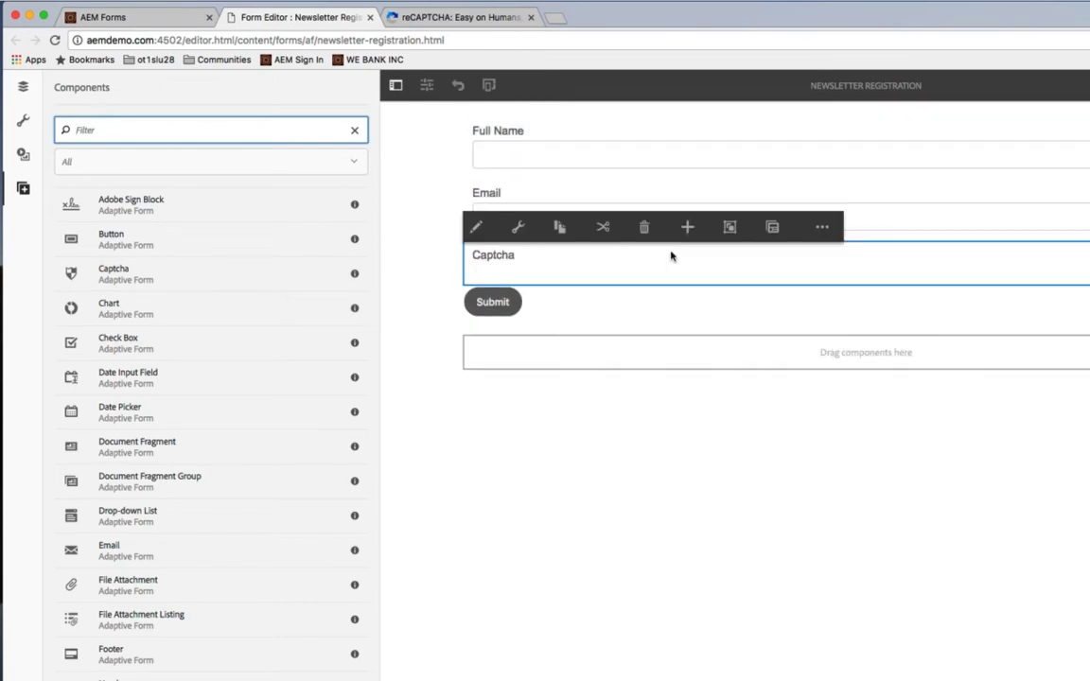
click(517, 227)
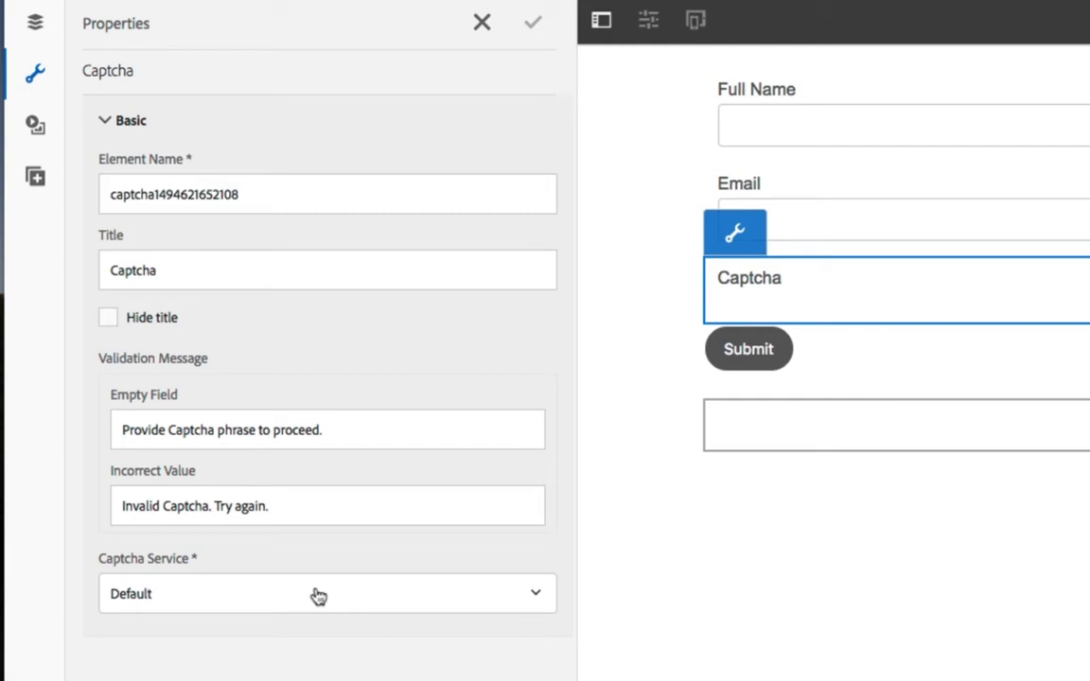
click(318, 594)
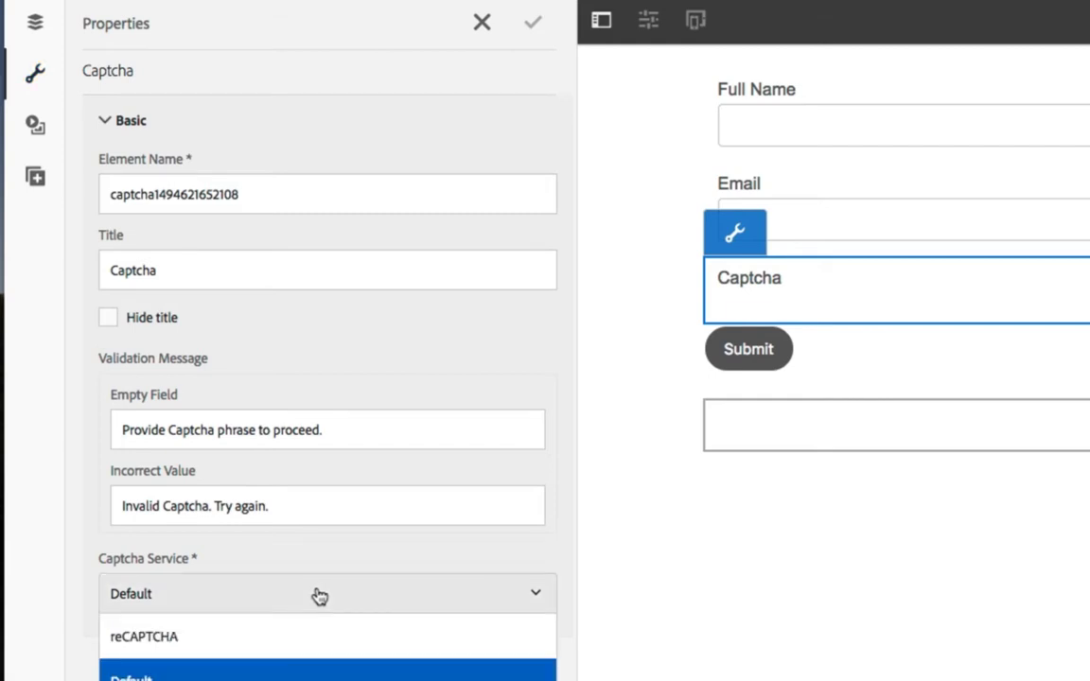
click(348, 571)
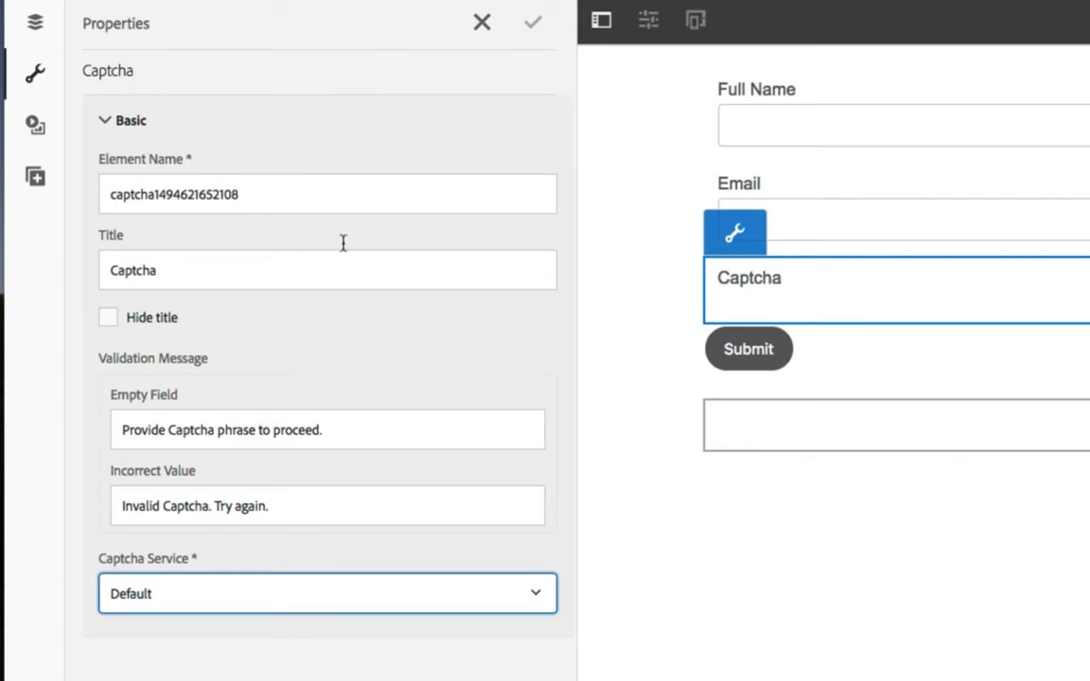
click(526, 28)
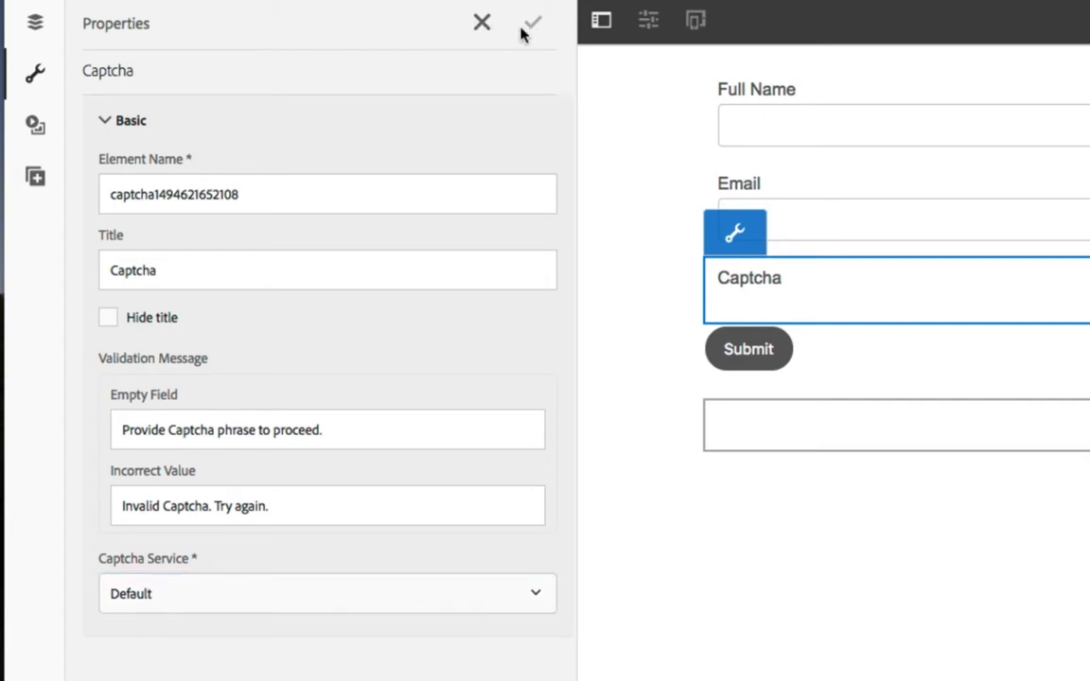
click(478, 23)
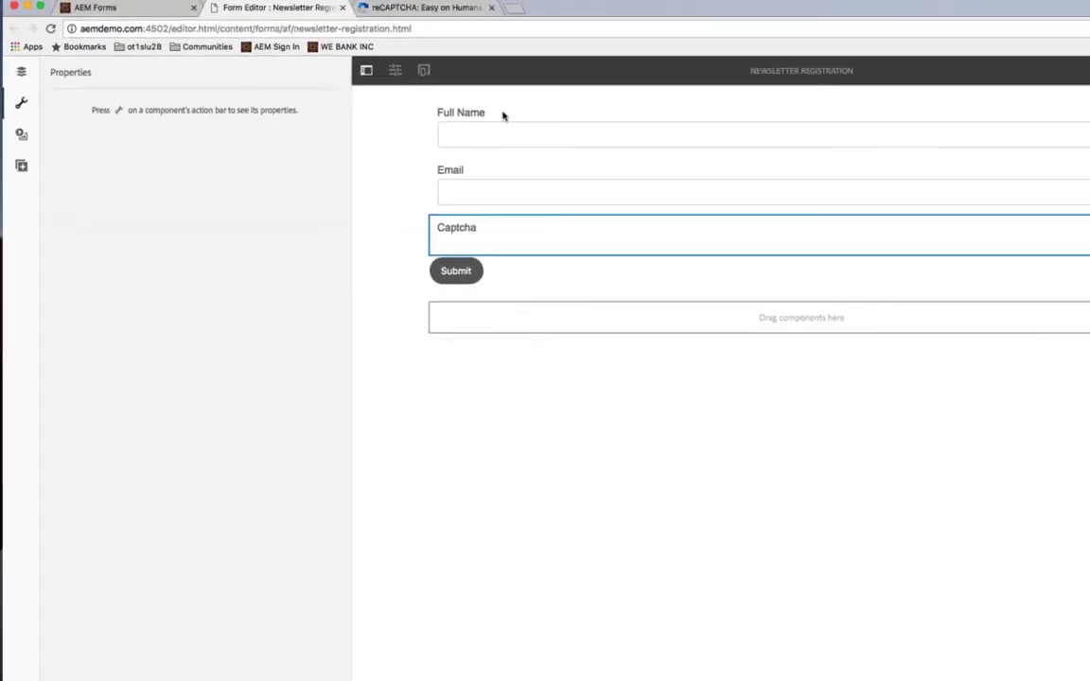
- Preview the Newsletter Registration form as HTML and enter a full name and e-mail address
click(92, 25)
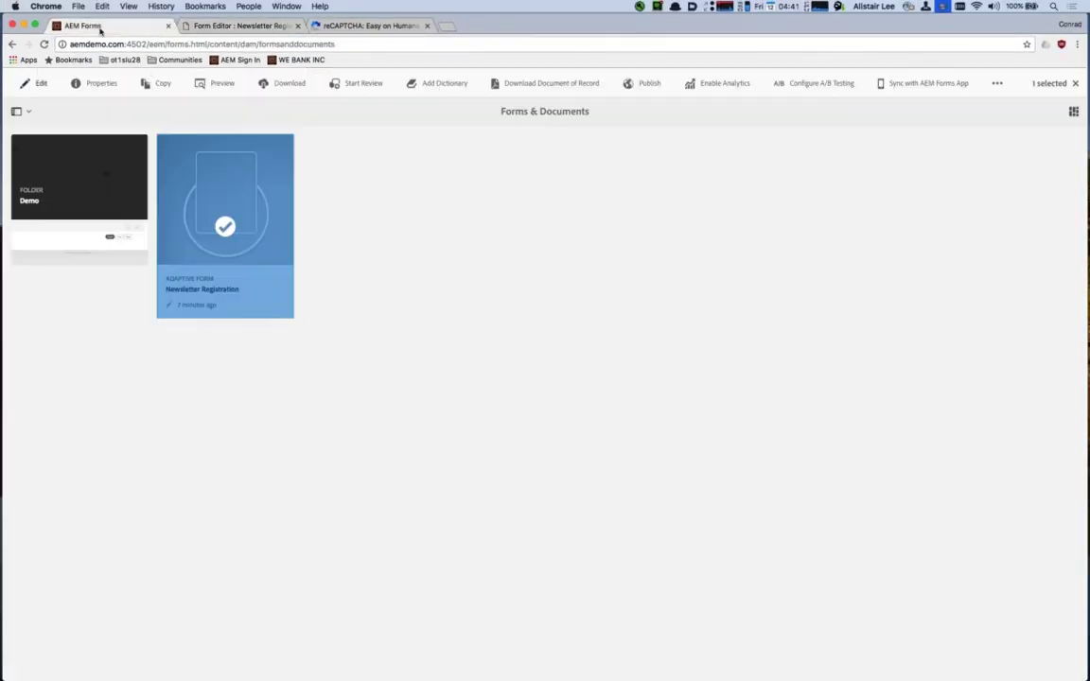
click(210, 83)
click(204, 95)
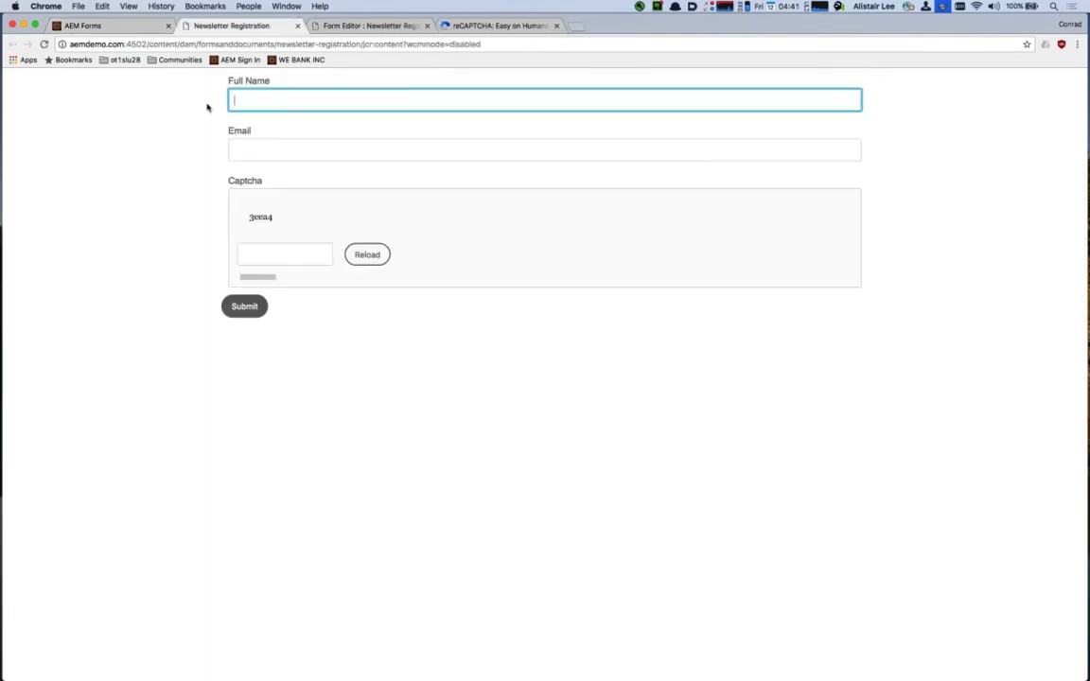
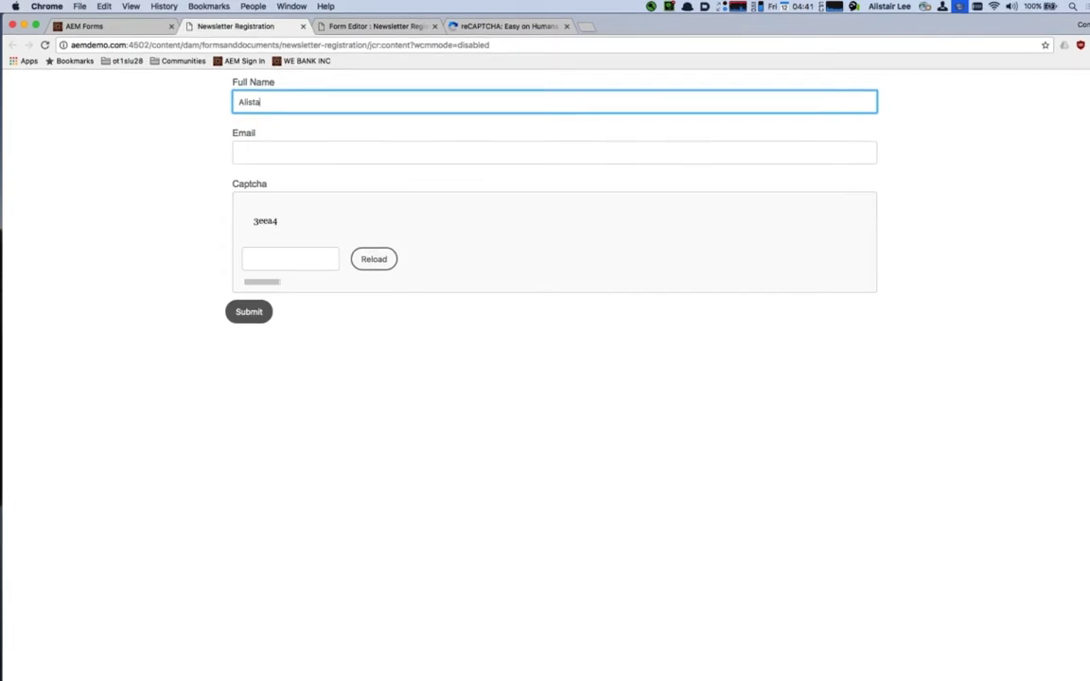
key(Tab)
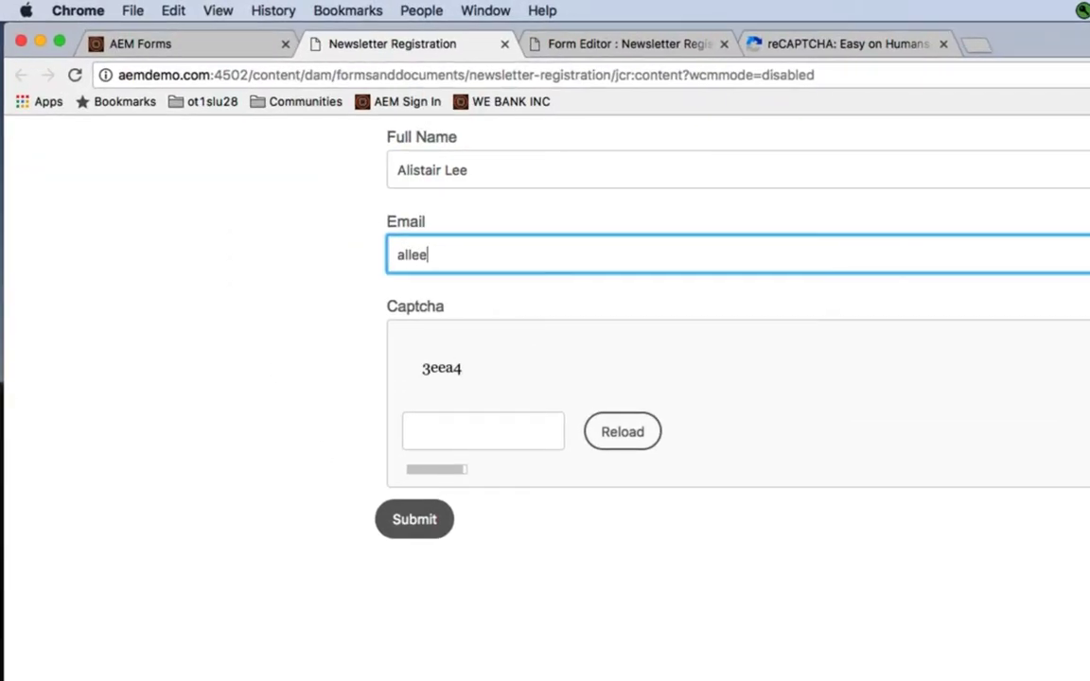
key(Tab)
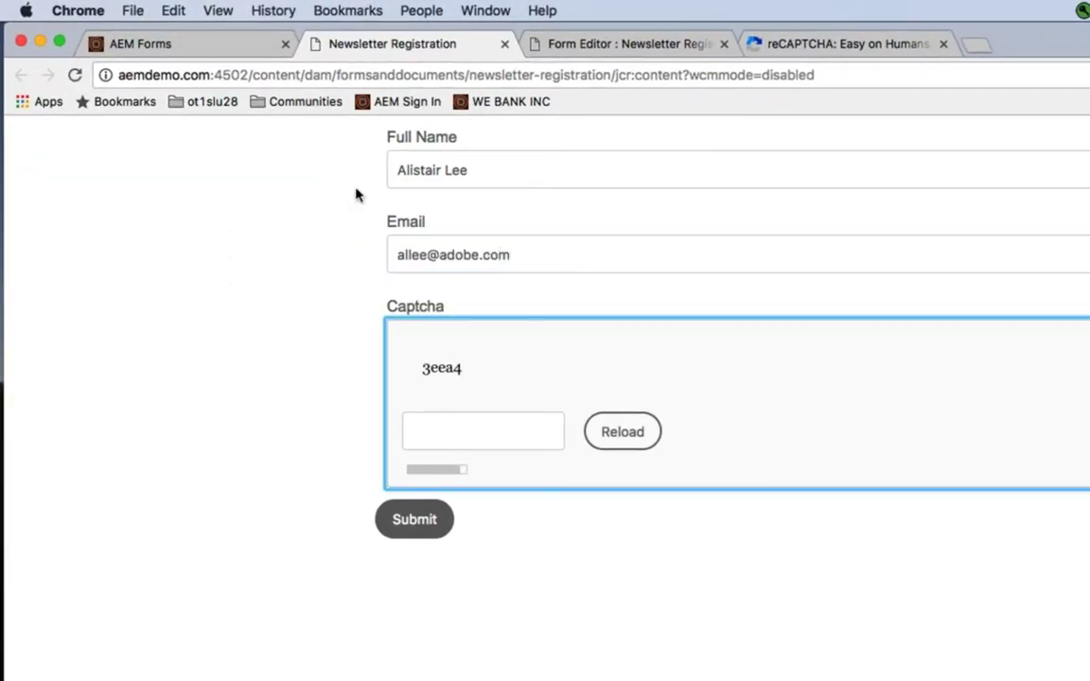
- Submit once with the wrong captcha answer 'asdf', then resubmit with the correct code
click(435, 416)
click(607, 432)
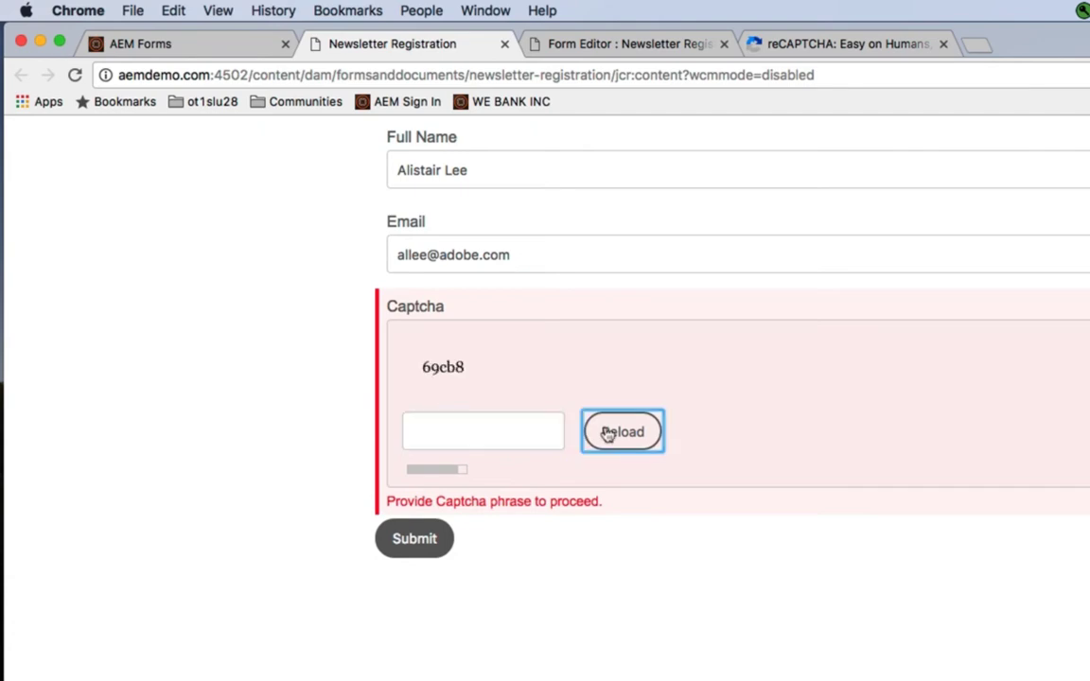
click(530, 430)
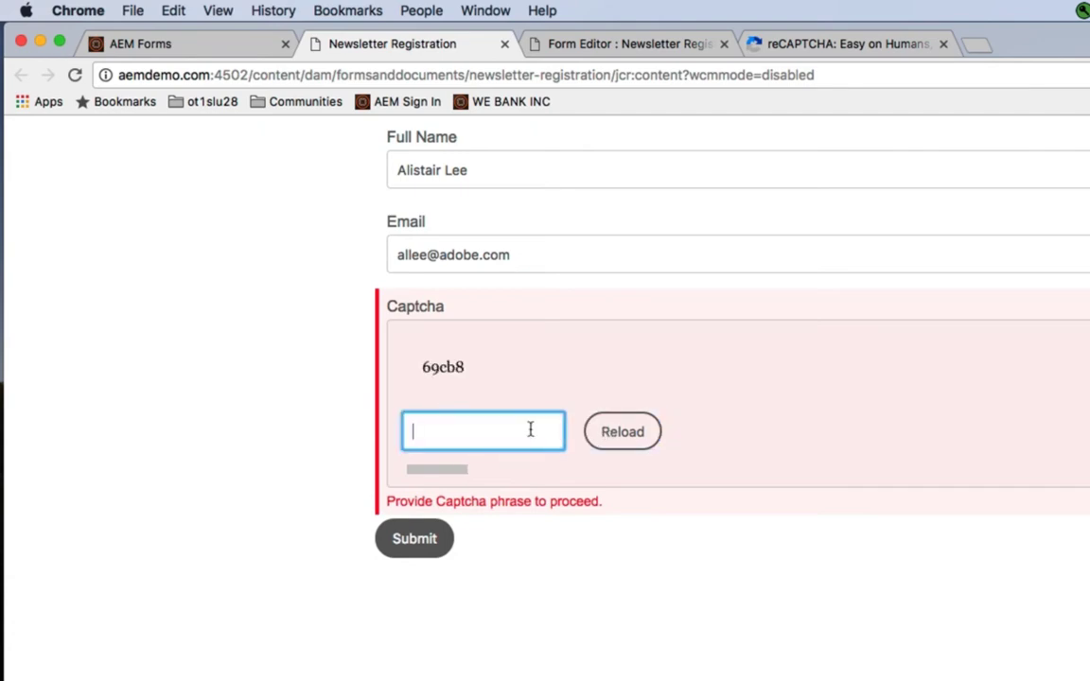
text(asdf)
click(420, 538)
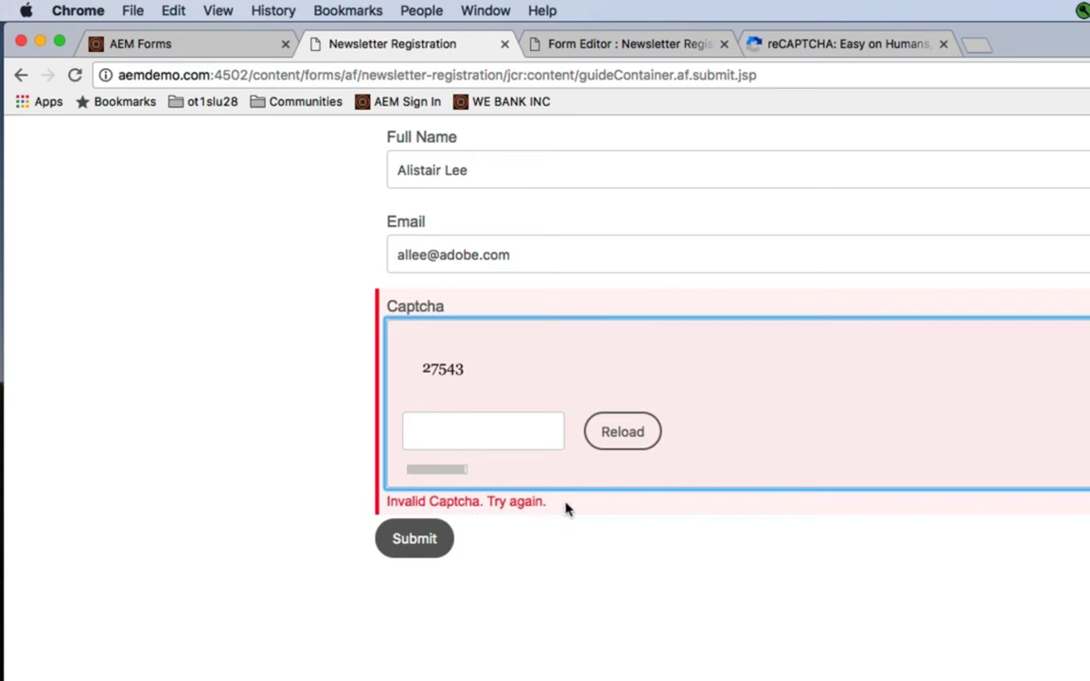
click(499, 434)
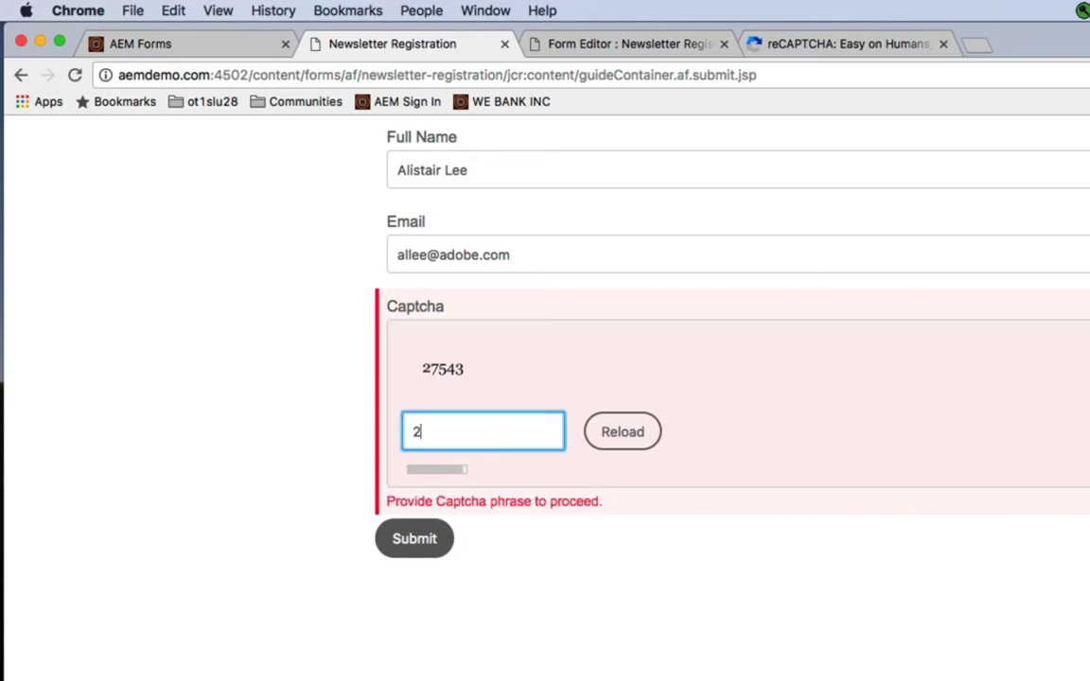
click(428, 536)
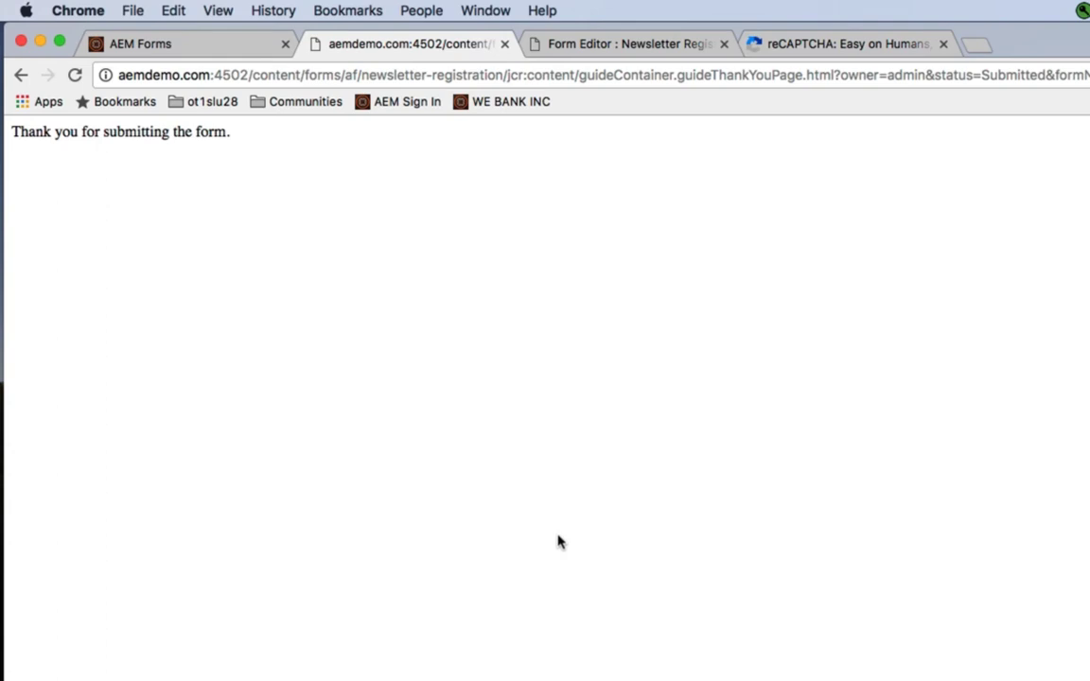
- Change the Captcha field's service to reCAPTCHA with the reCaptcha Config settings
click(505, 44)
click(480, 169)
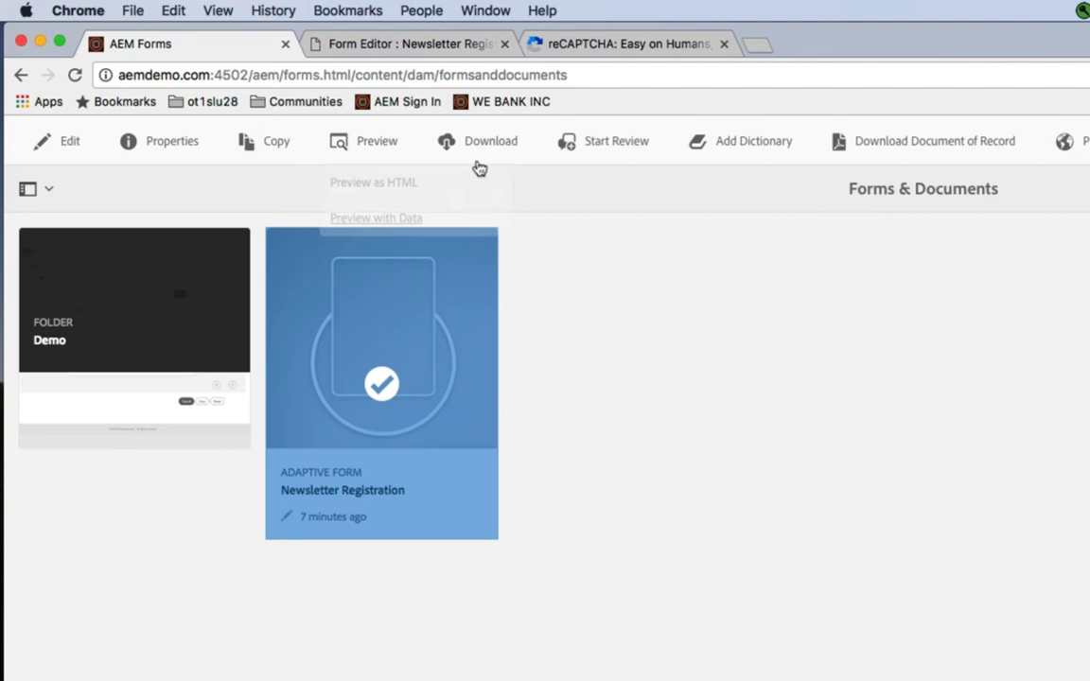
click(418, 43)
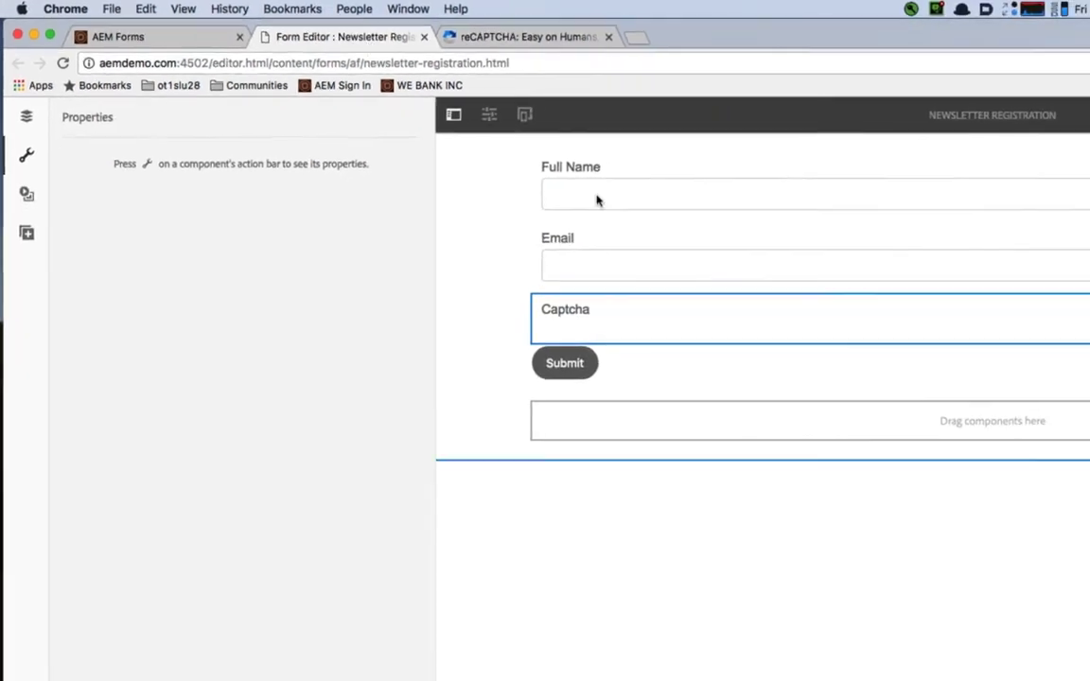
click(673, 316)
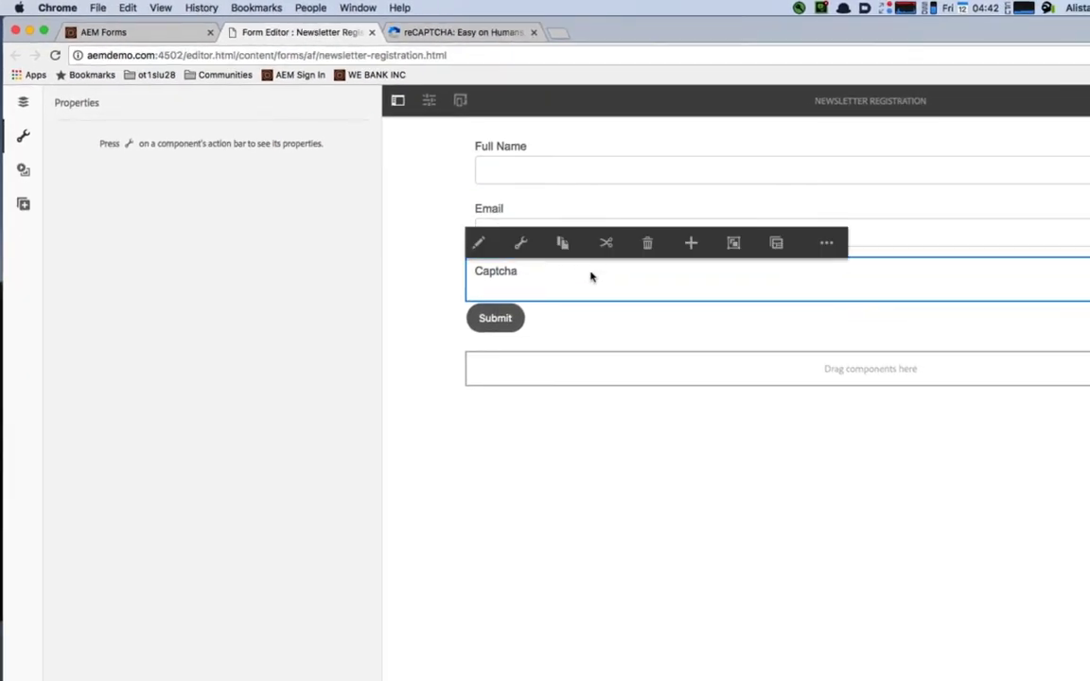
click(520, 244)
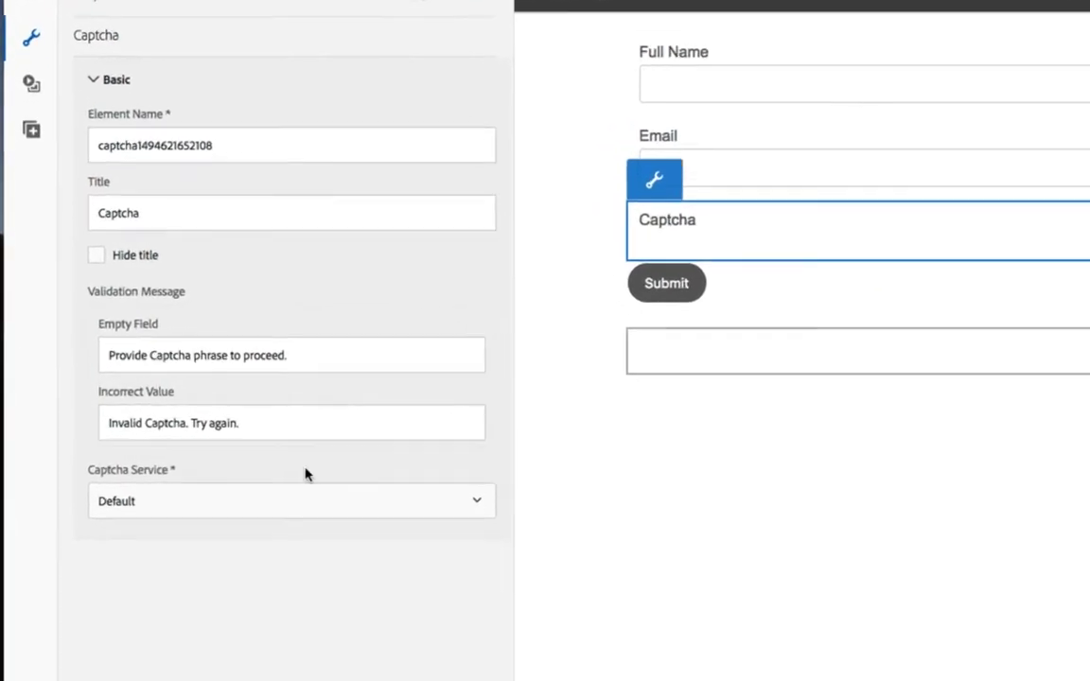
click(282, 505)
click(259, 538)
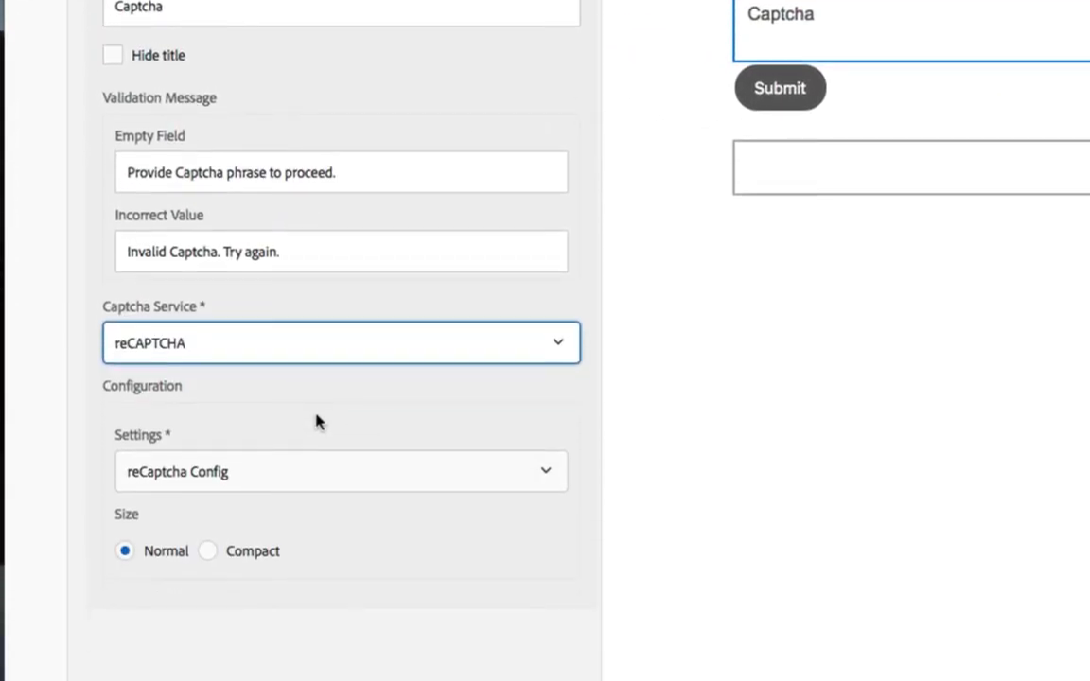
click(339, 466)
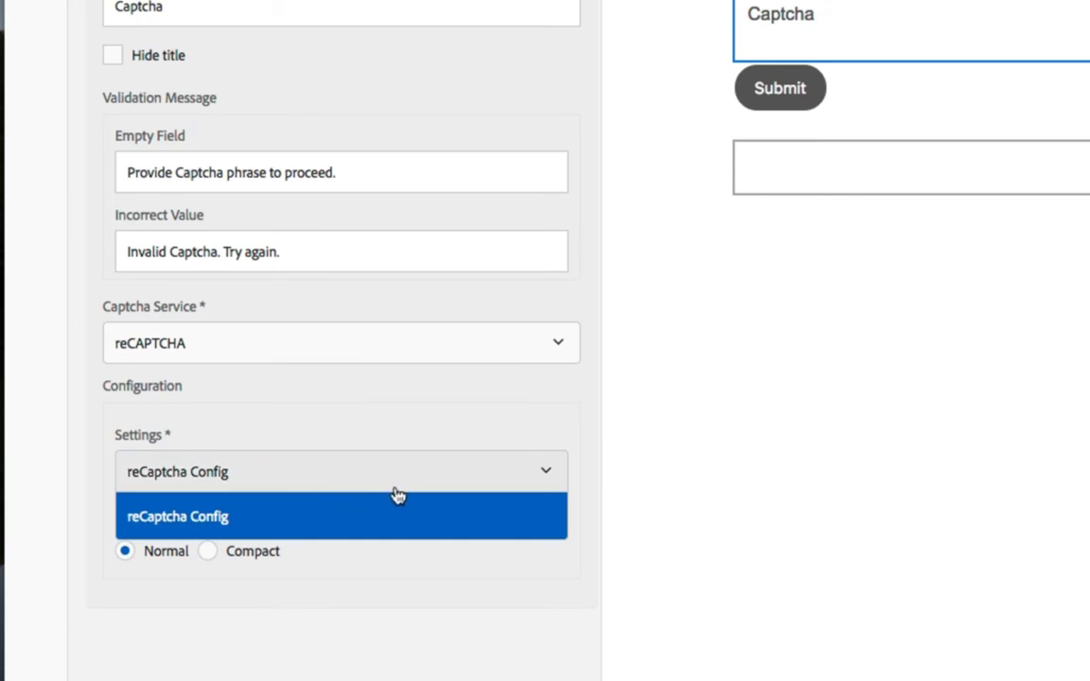
click(397, 516)
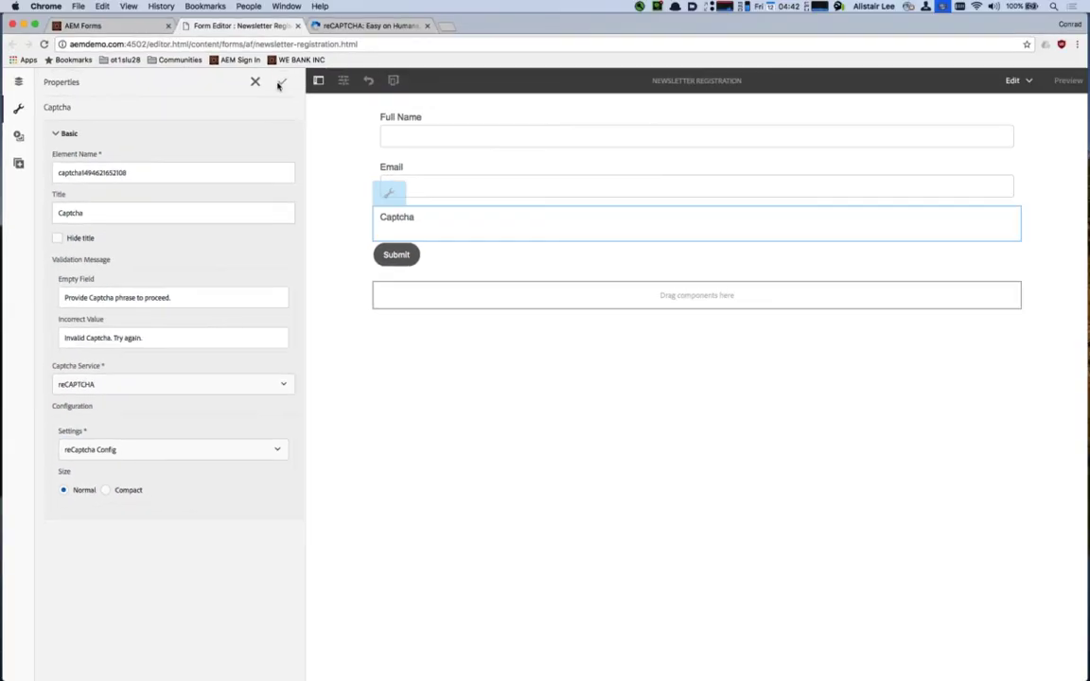
- Preview the form as HTML, enter a name and e-mail, and tick 'I'm not a robot'
click(130, 31)
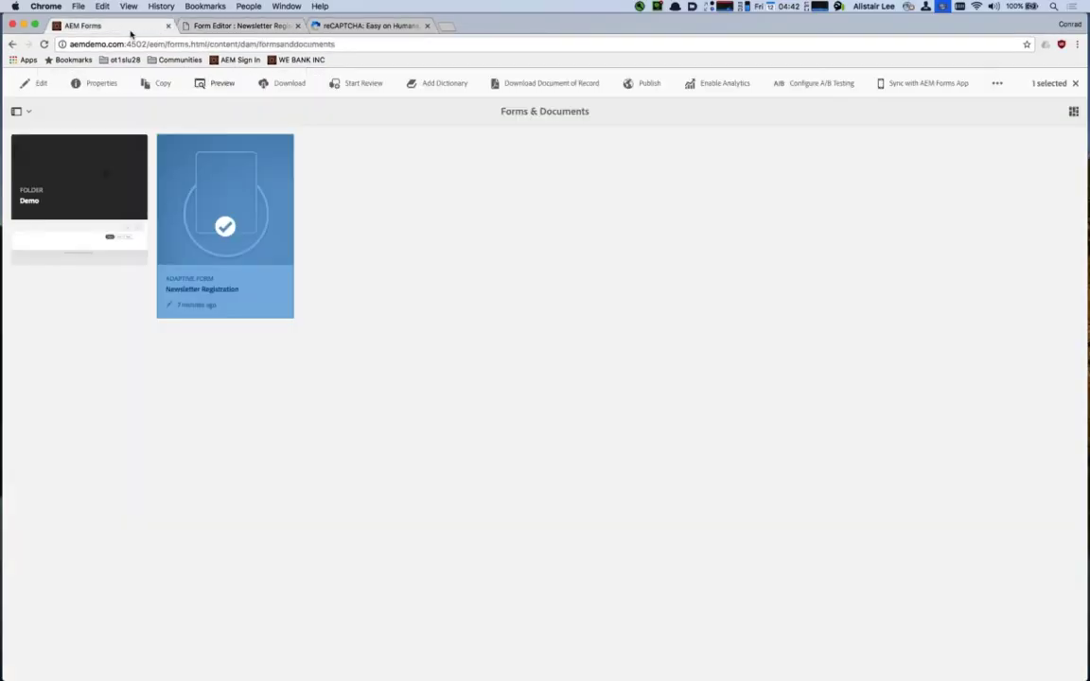
click(219, 83)
click(212, 108)
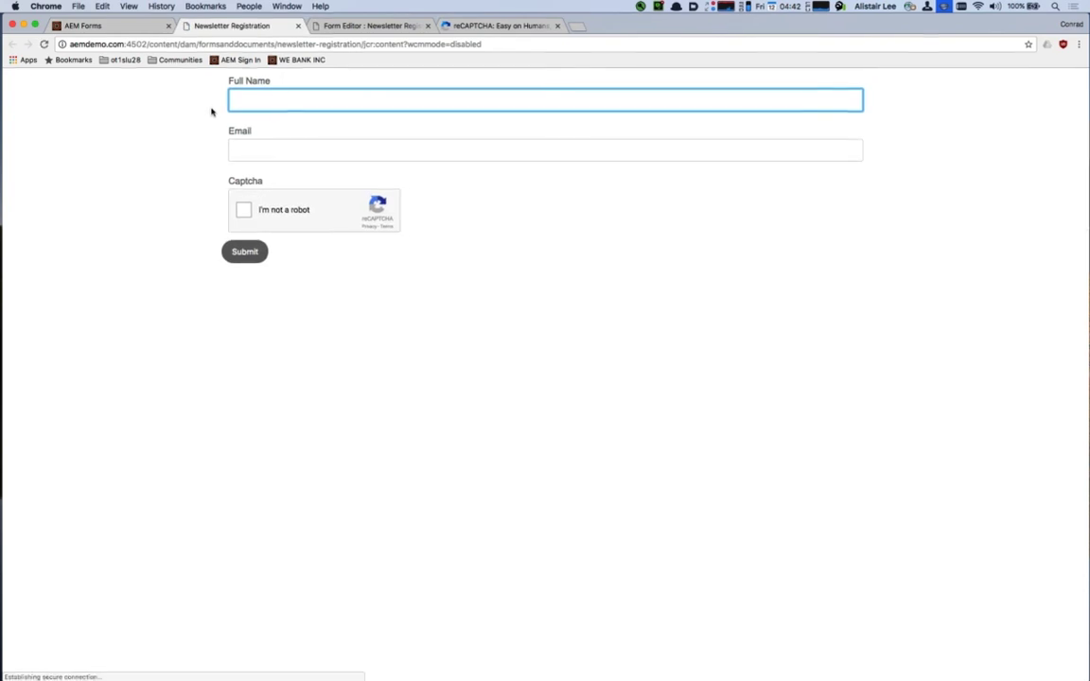
text(Alistair)
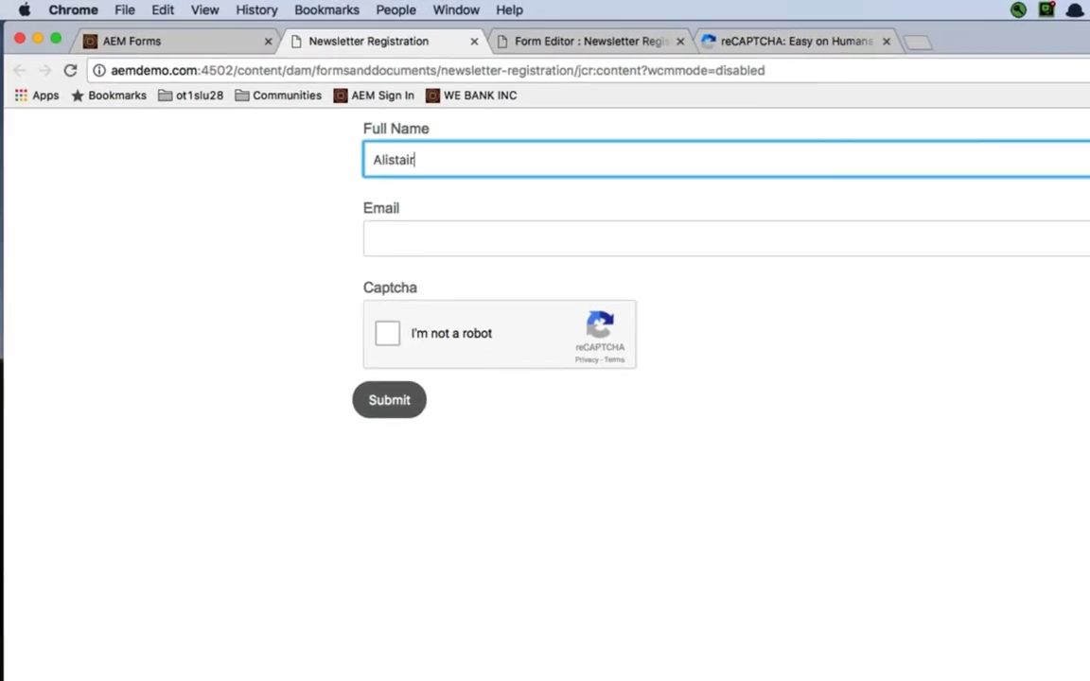
key(Tab)
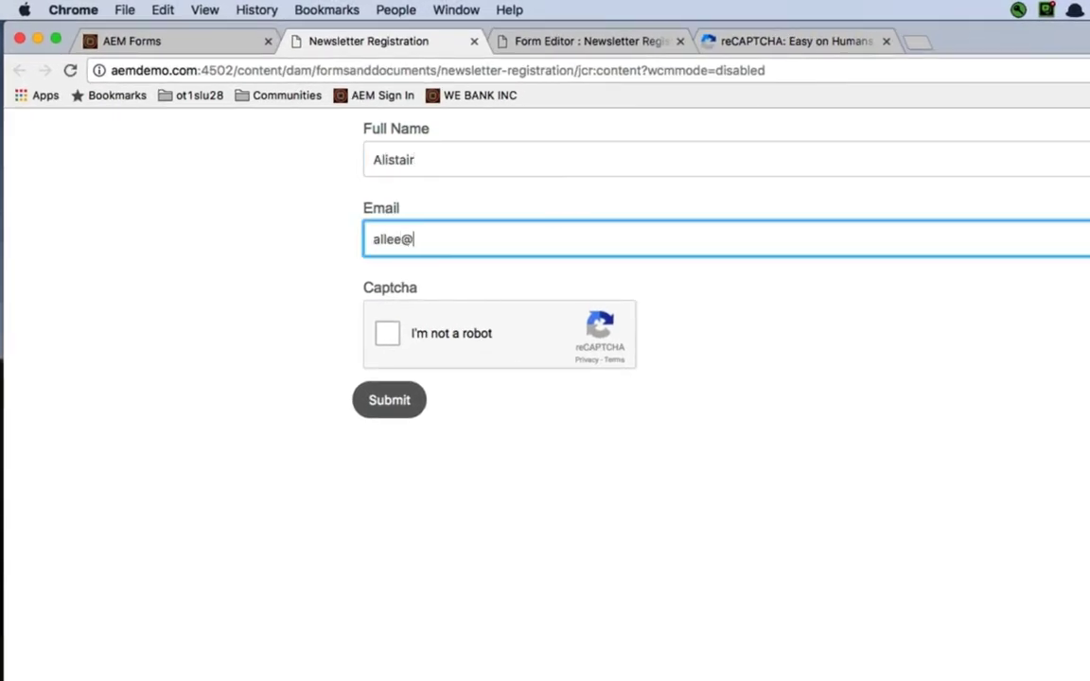
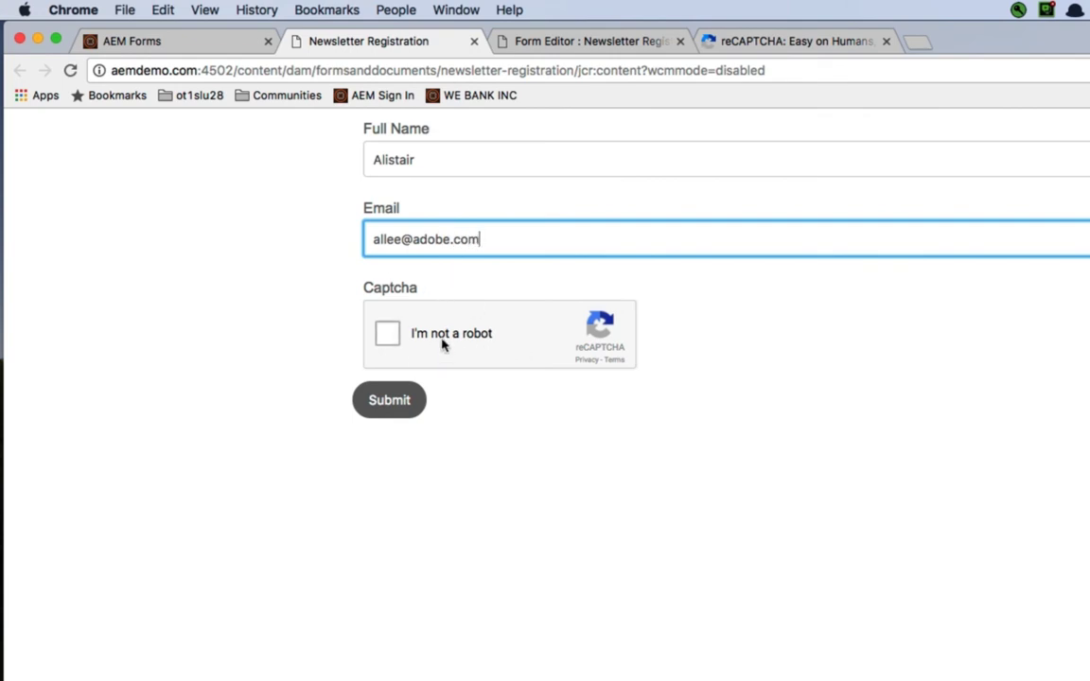
click(386, 333)
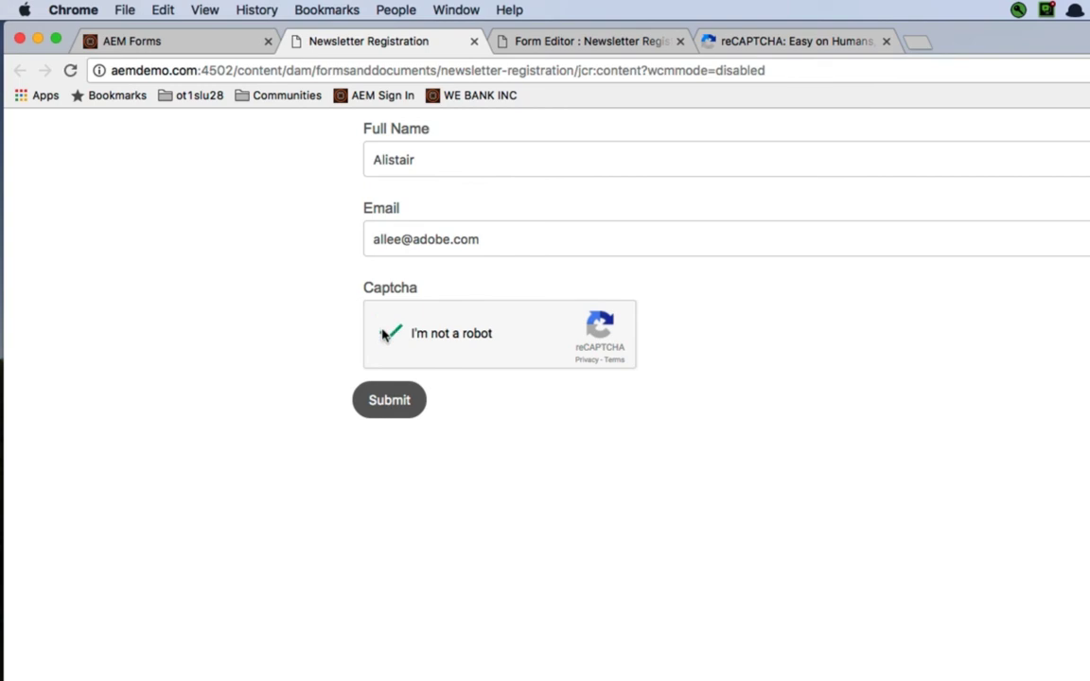